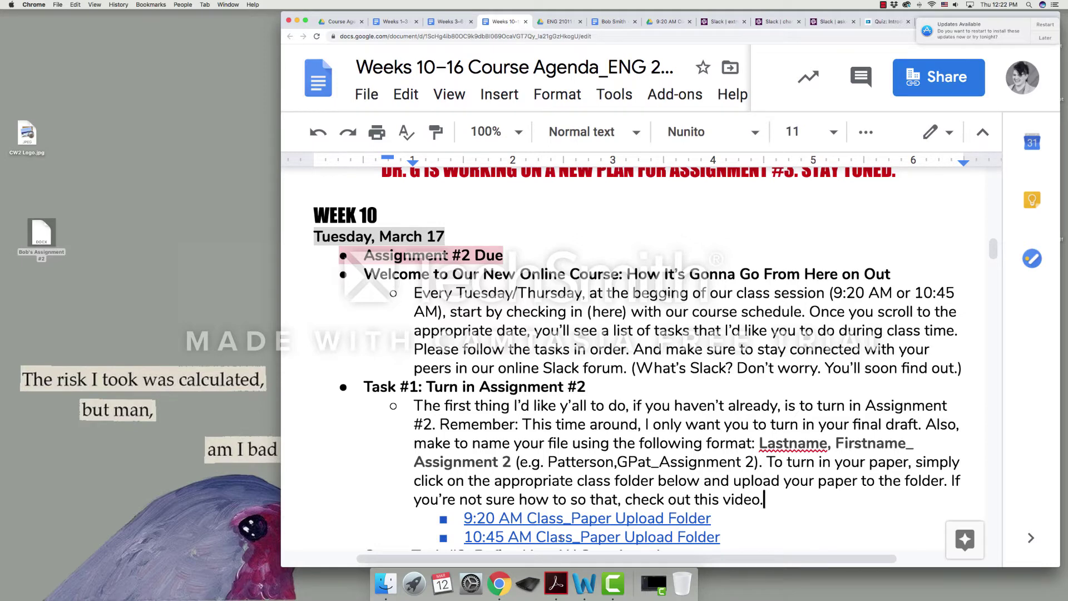
Select Bob's Assignment #2 on the desktop and check the Bob Smith document
click(41, 236)
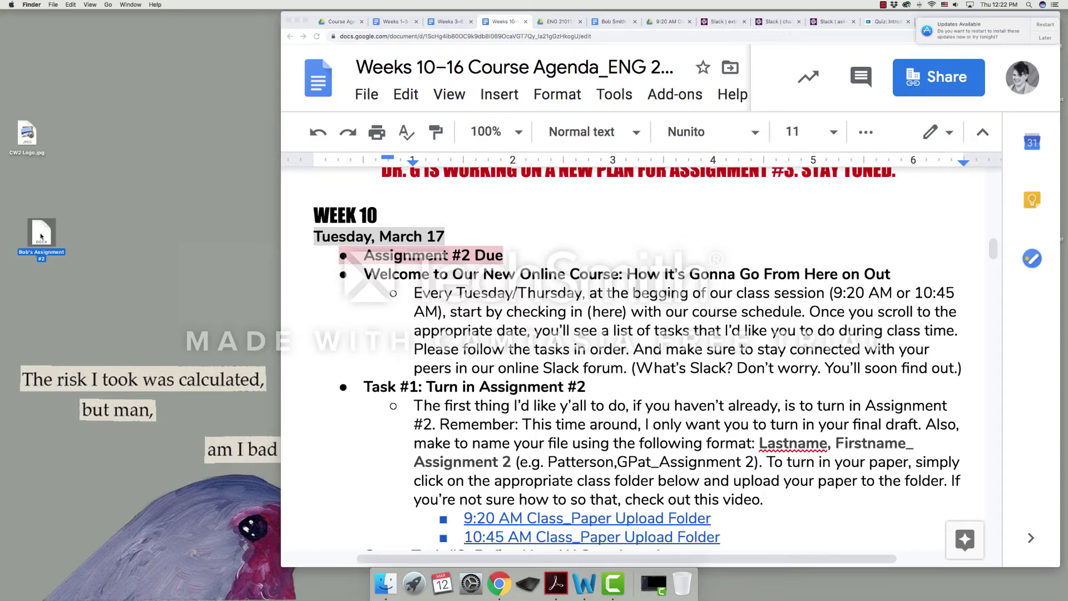
click(614, 22)
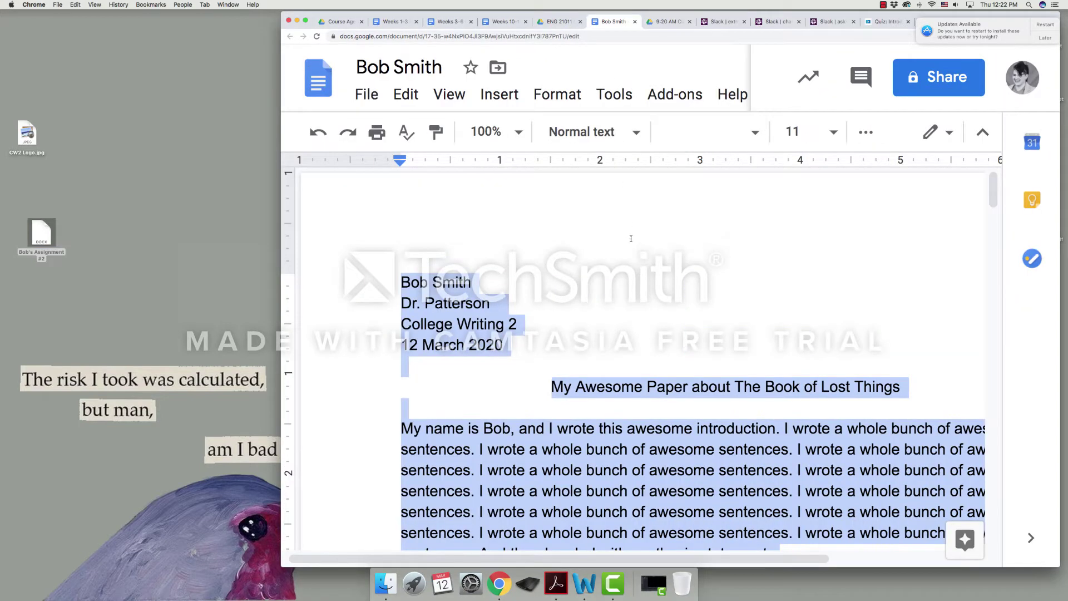
click(631, 280)
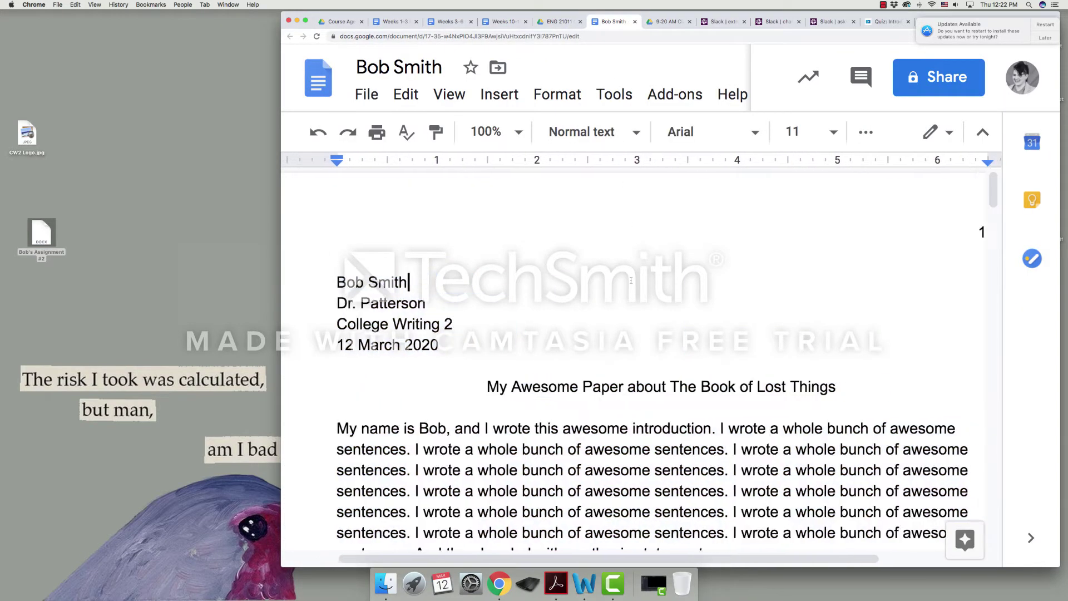
Follow the agenda's 9:20 AM Class_Paper Upload Folder link into Drive
click(507, 23)
scroll(603, 346, down, 2)
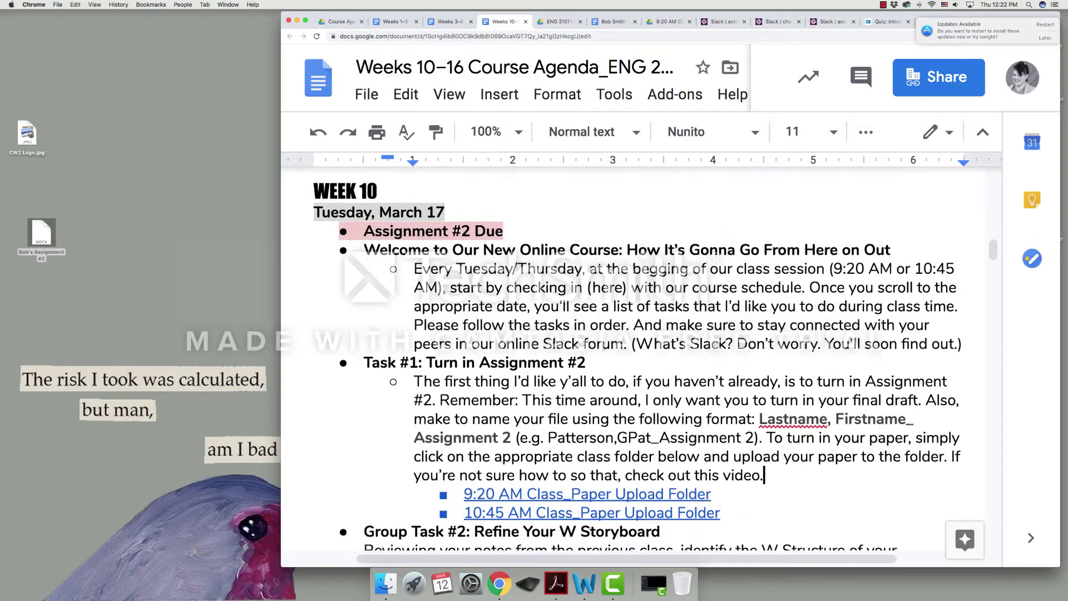
scroll(603, 346, down, 2)
scroll(603, 346, down, 1)
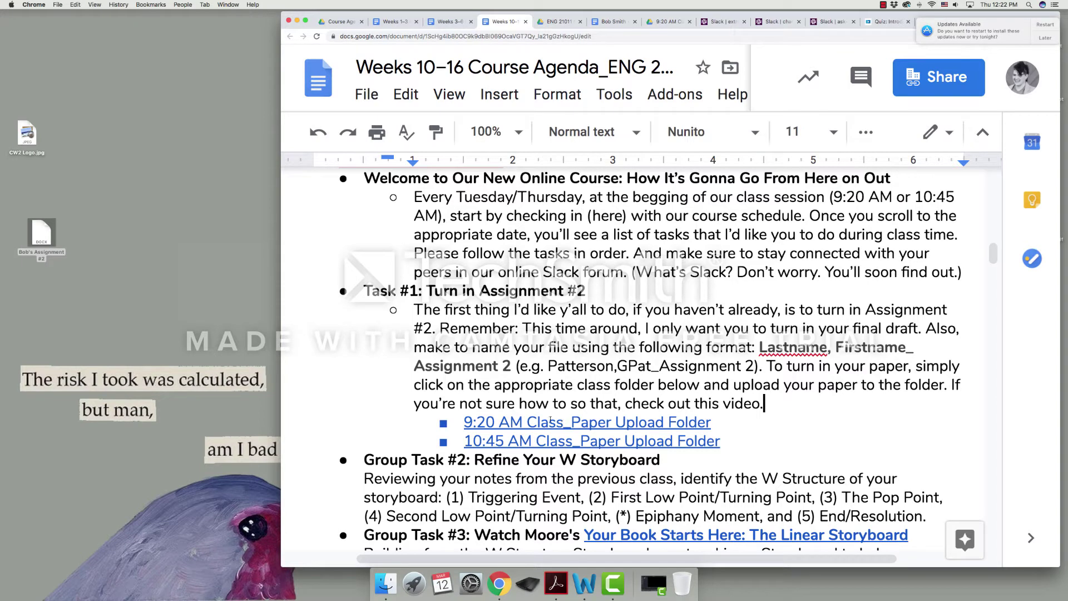
click(538, 421)
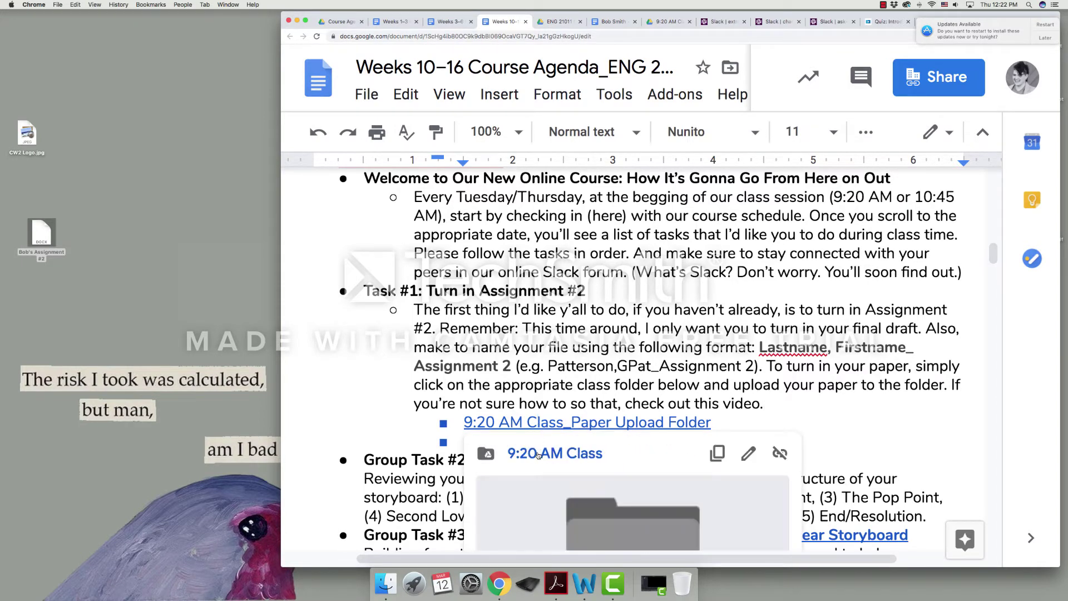
scroll(745, 380, down, 2)
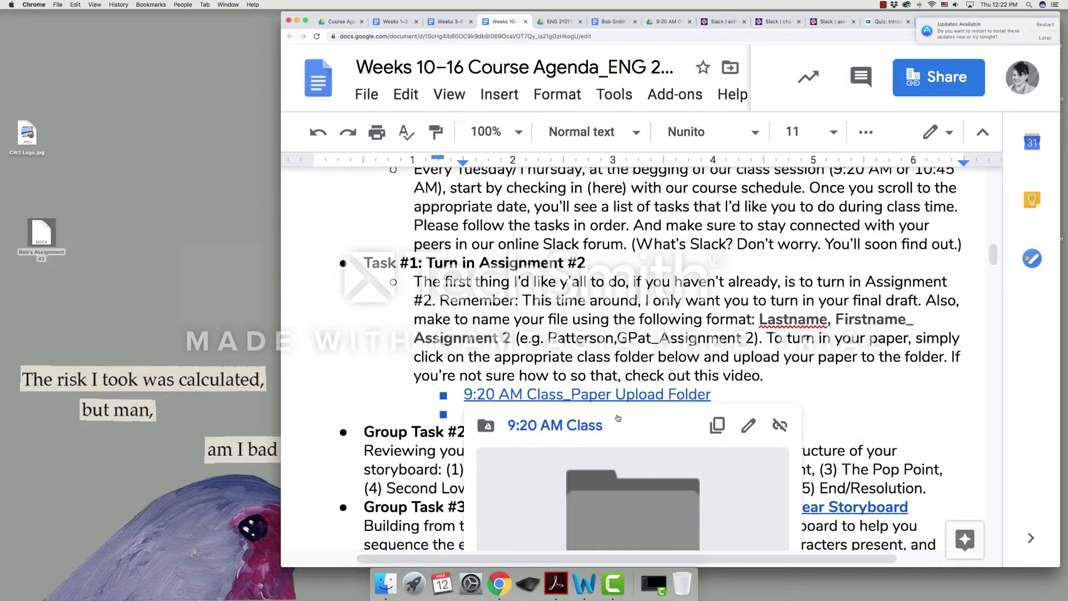
click(746, 380)
click(647, 384)
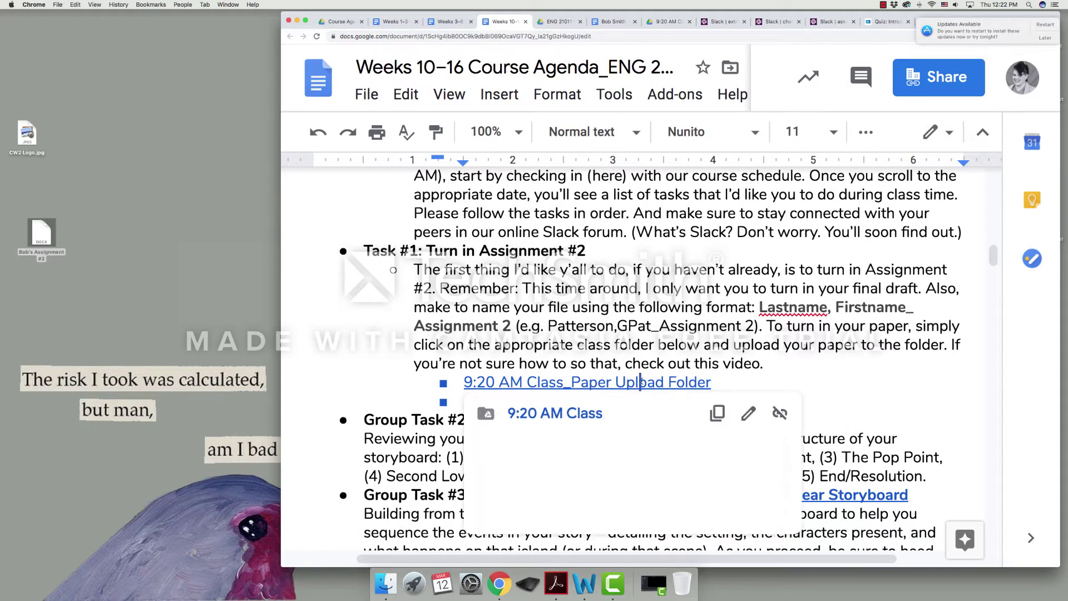
click(589, 412)
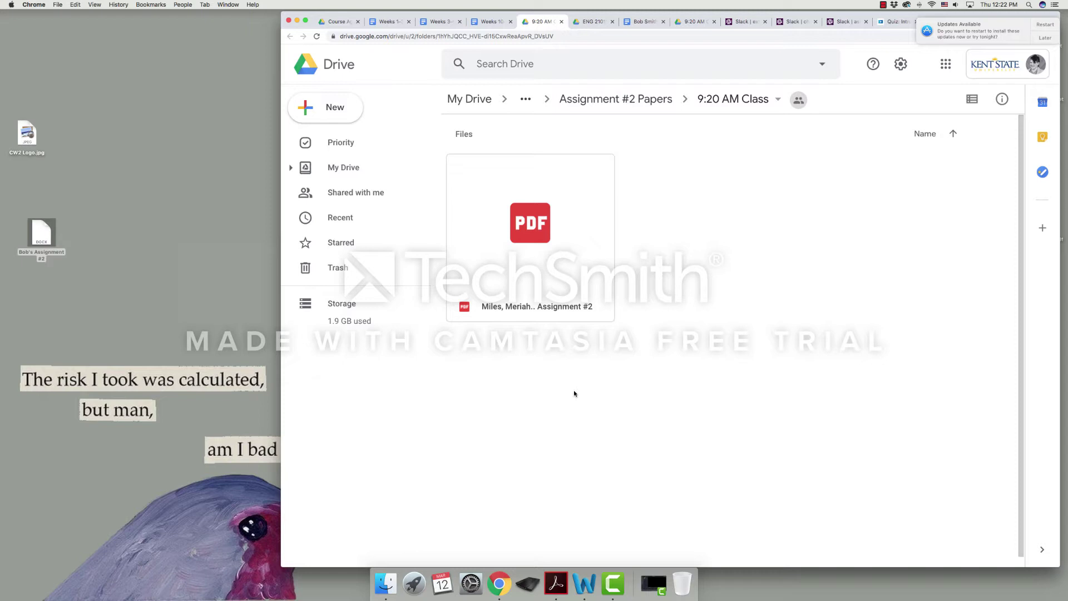
Drag the Bob's Assignment #2 desktop icon closer to the browser window
mouse_move(41, 233)
mouse_down()
mouse_move(137, 210)
mouse_move(192, 224)
mouse_up()
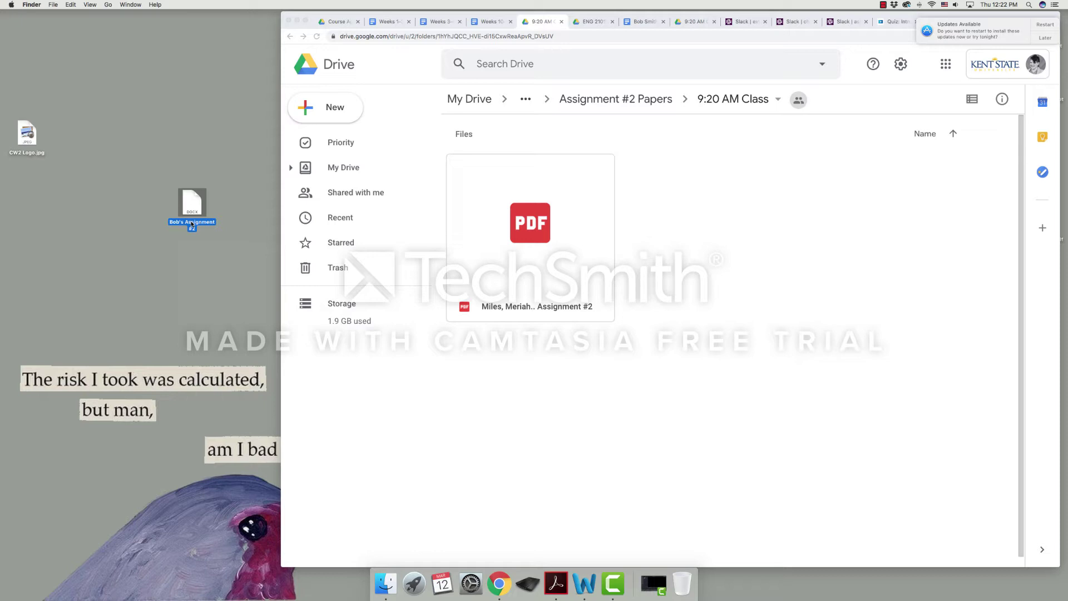
Open the Bob's Assignment #2 desktop file in Word from its right-click menu
right_click(191, 224)
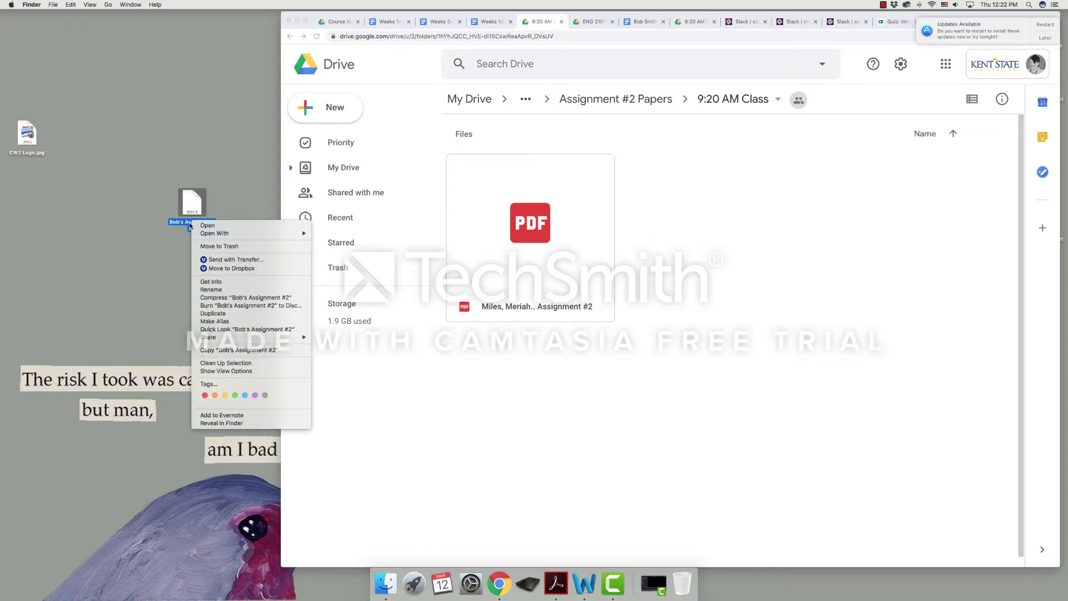
click(190, 226)
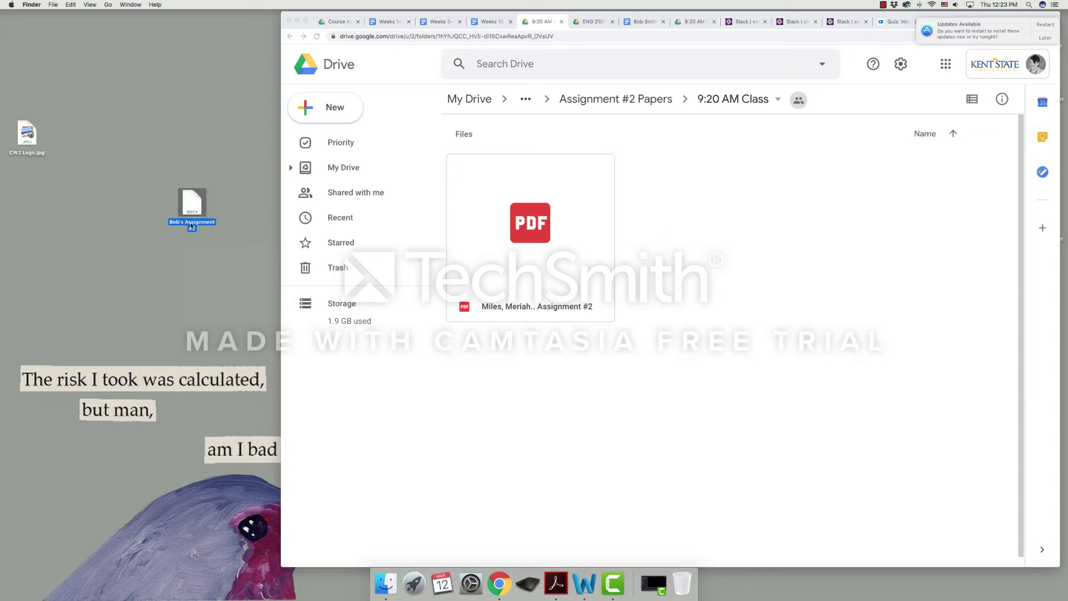
right_click(190, 226)
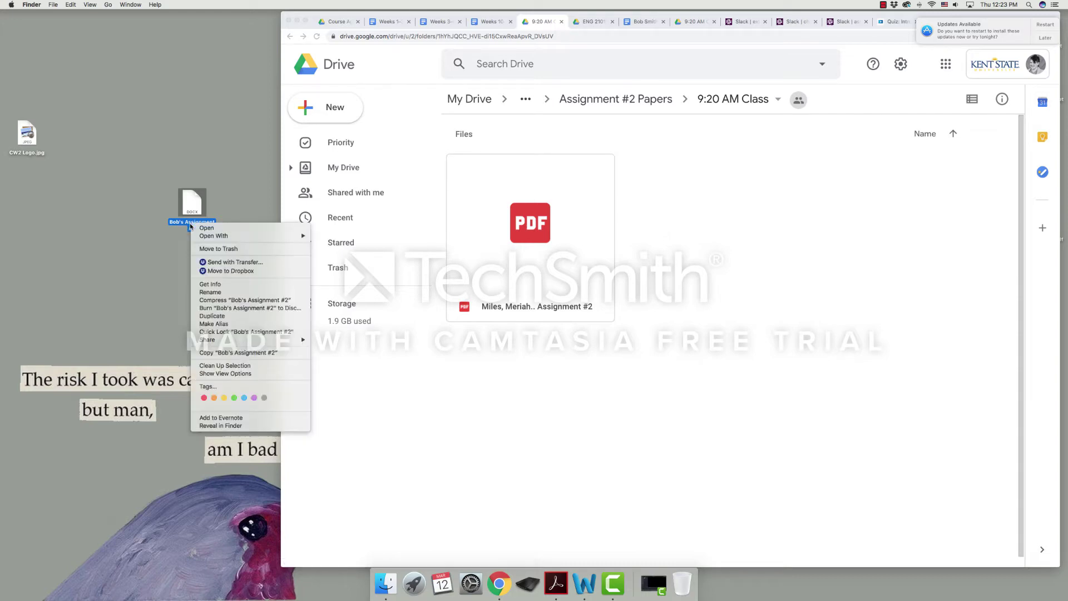
click(198, 228)
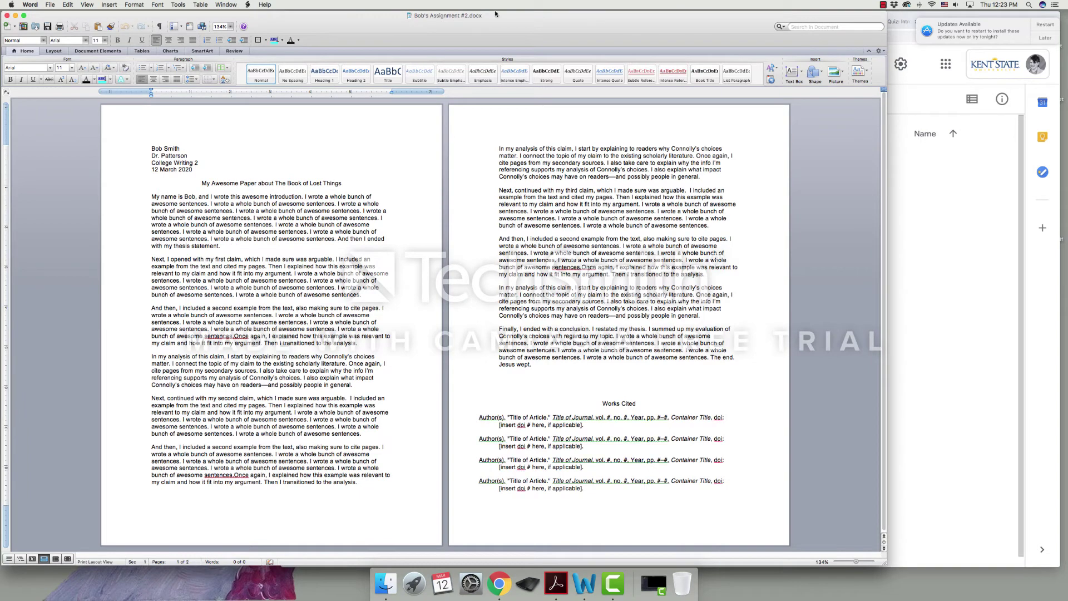
double_click(483, 16)
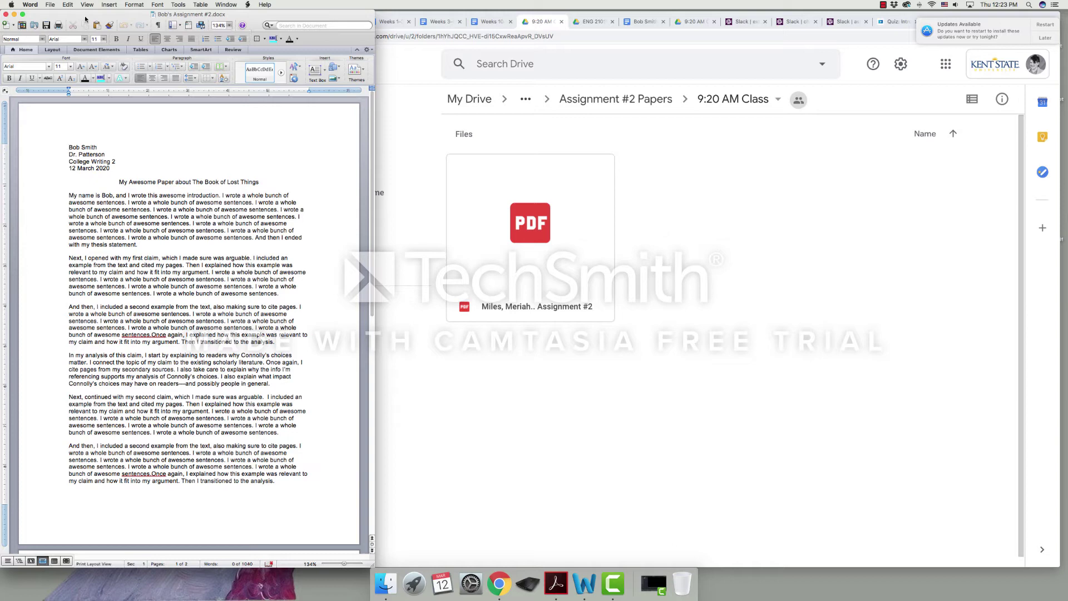
click(50, 4)
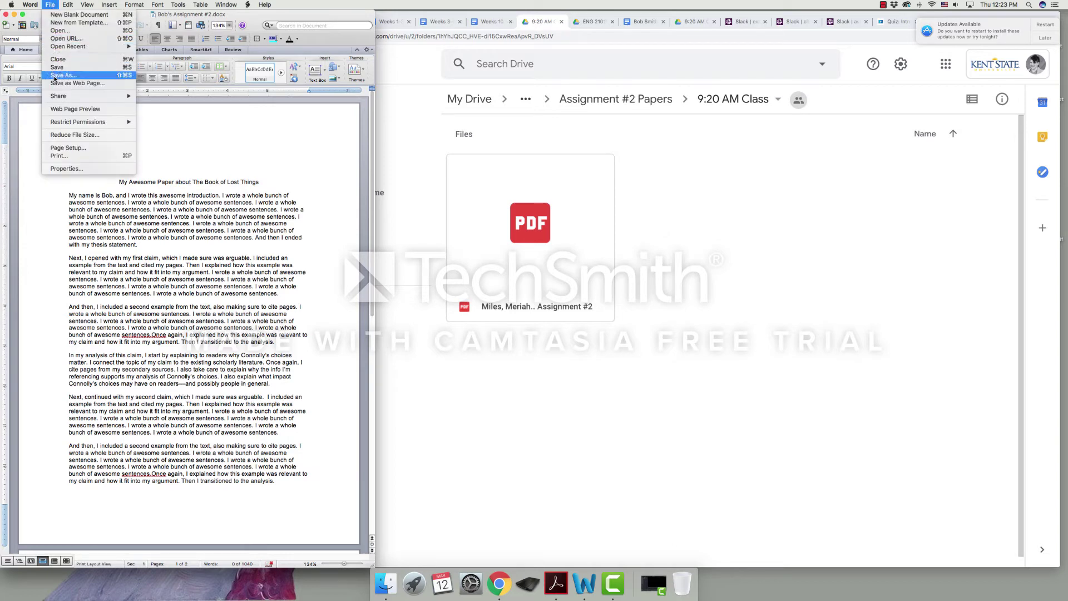
click(54, 76)
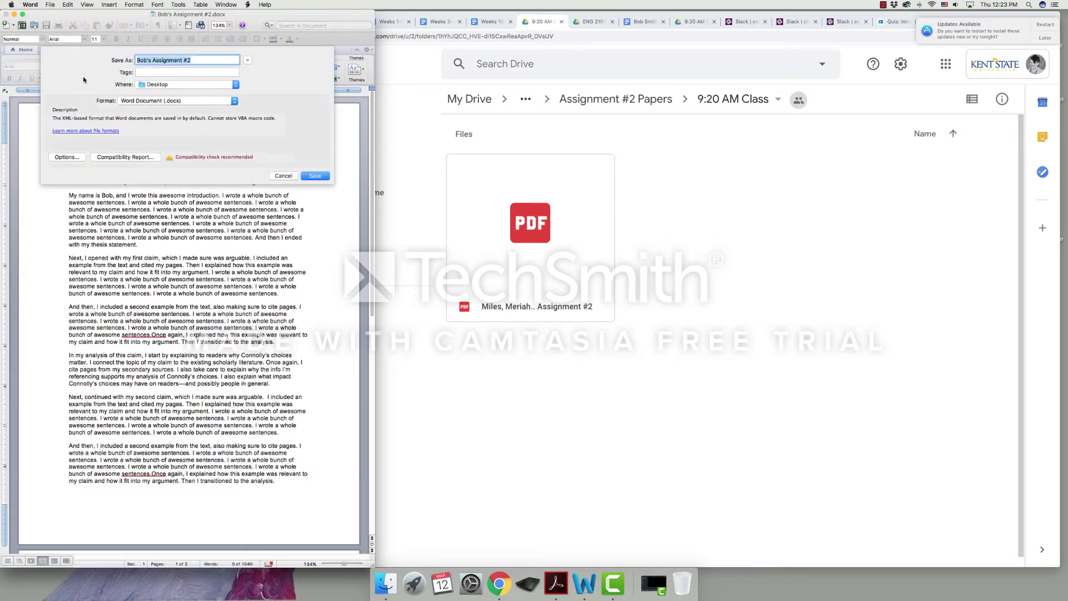
click(151, 60)
drag(154, 60, 127, 60)
text(Miller, )
text(Bob)
text( A)
click(306, 175)
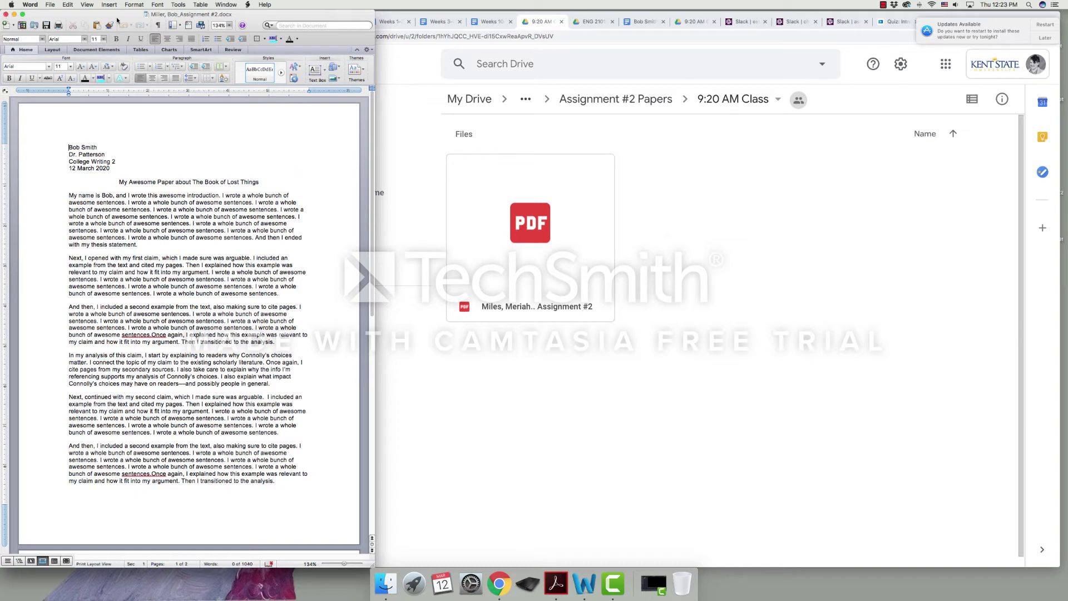
click(6, 14)
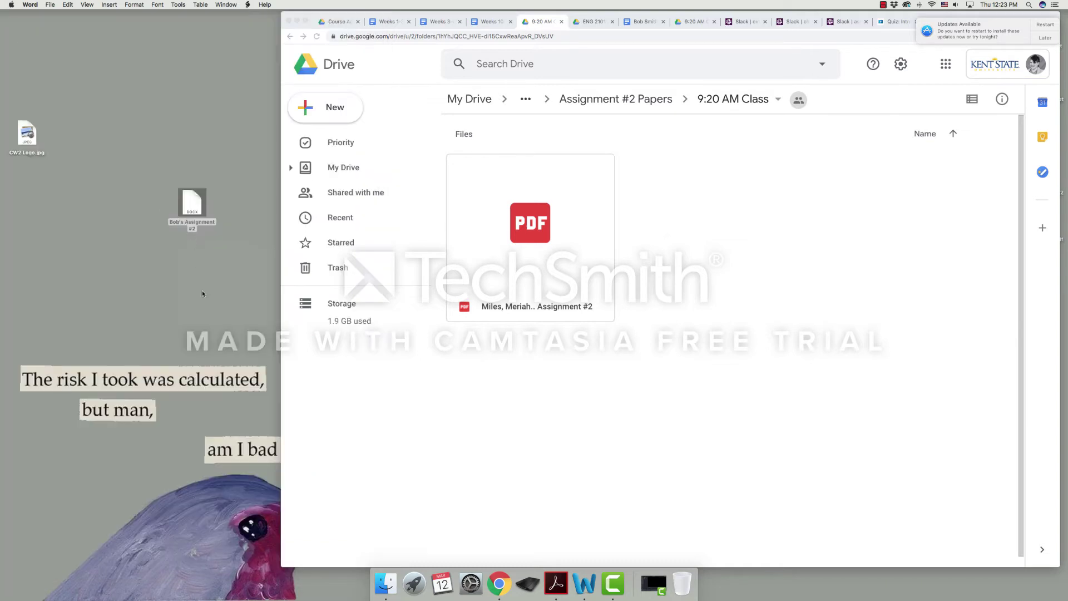
click(202, 290)
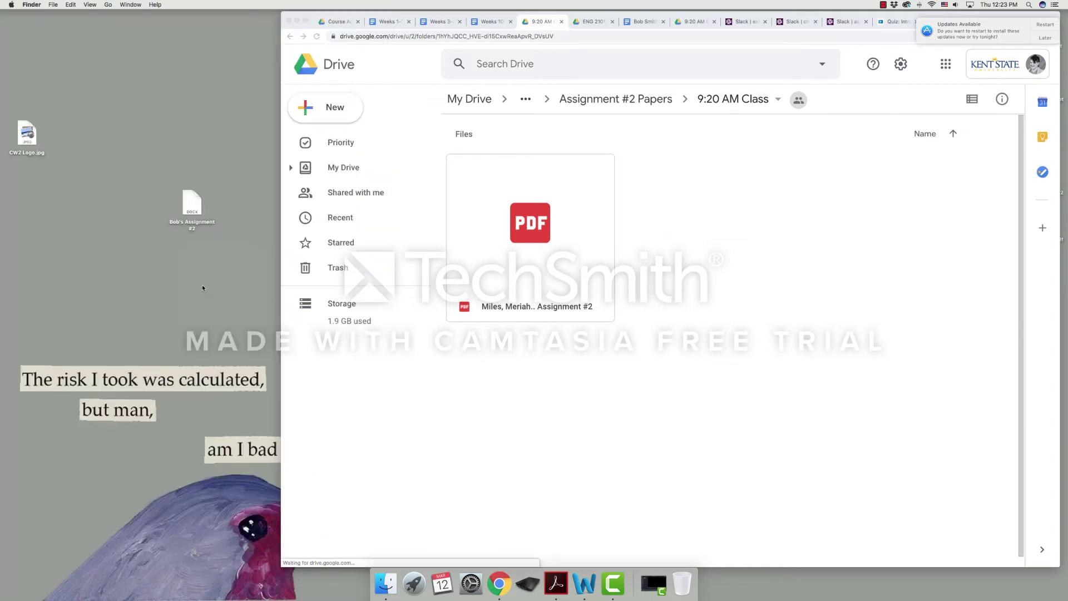
click(347, 107)
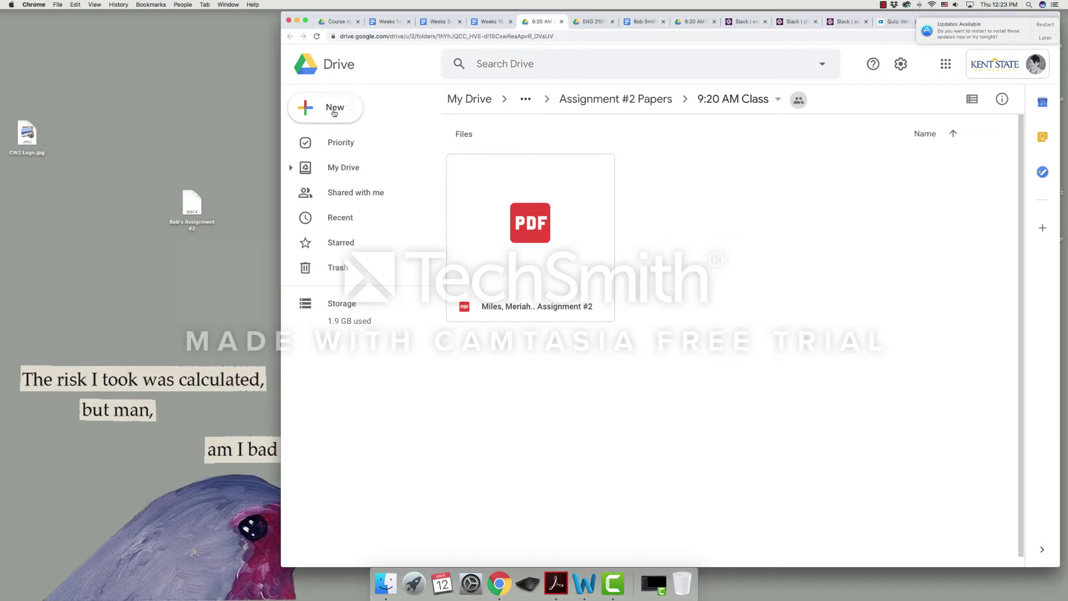
click(335, 113)
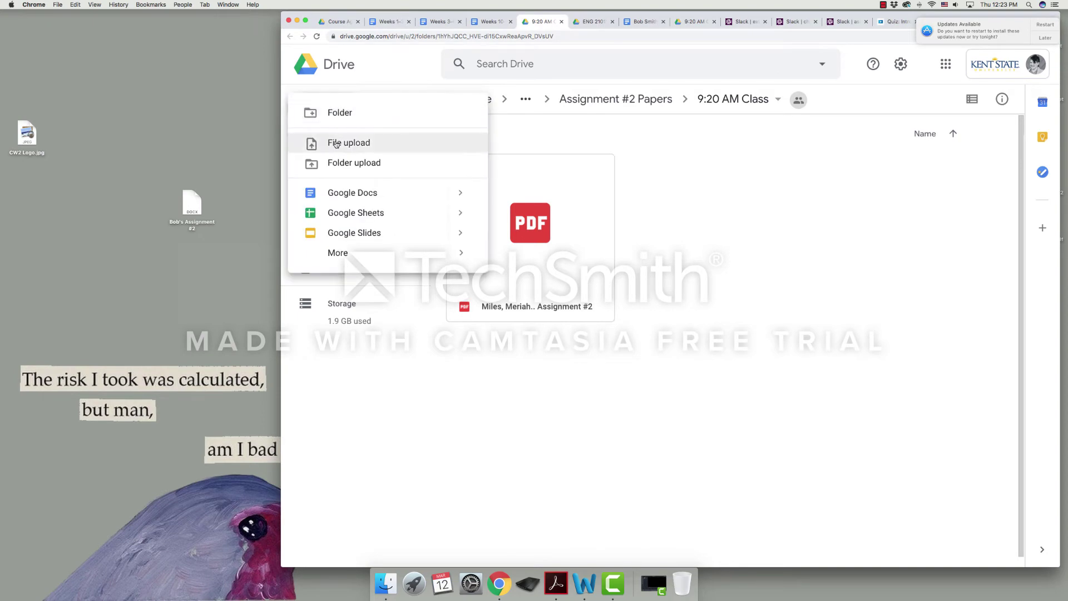
click(337, 143)
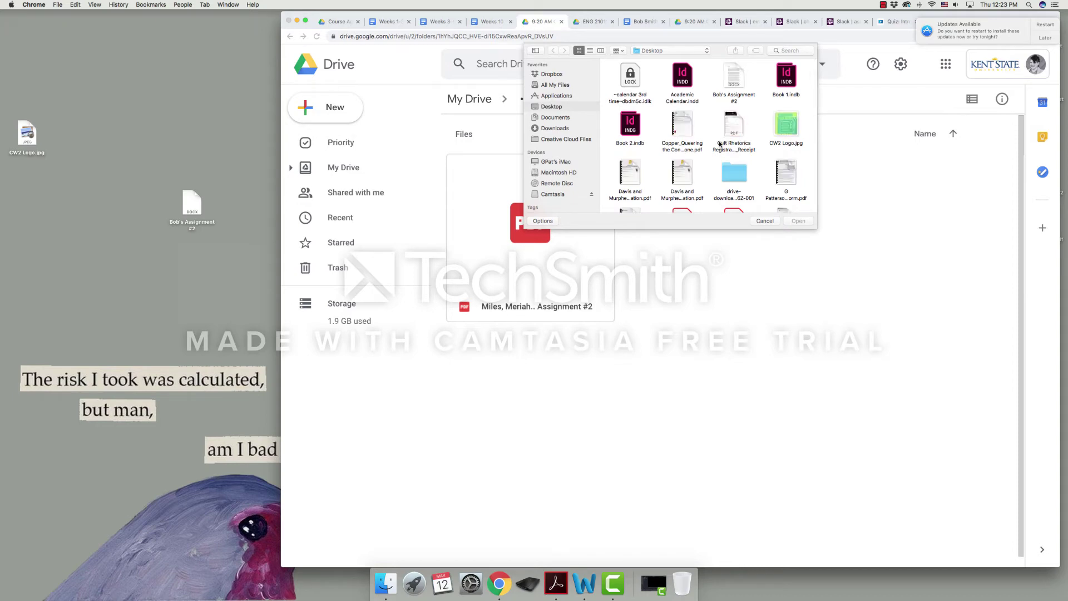
scroll(721, 141, down, 3)
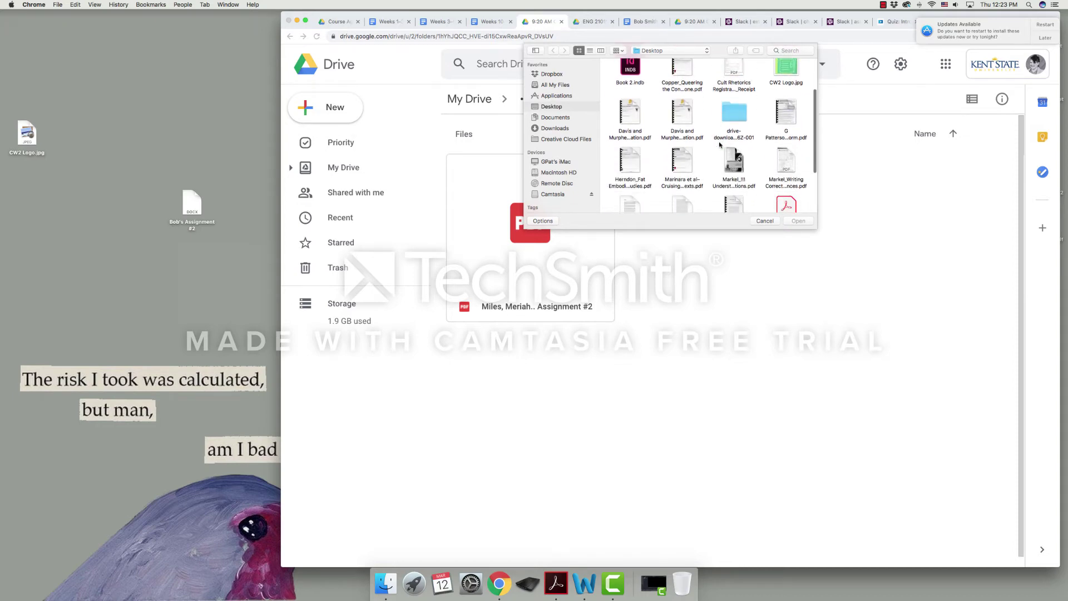
scroll(720, 145, down, 3)
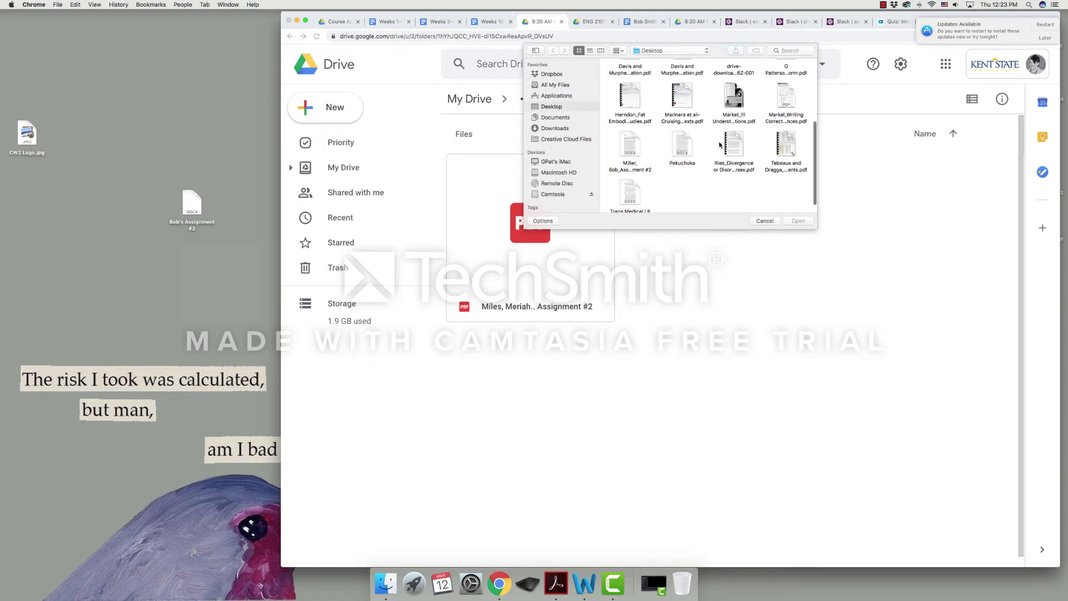
click(630, 145)
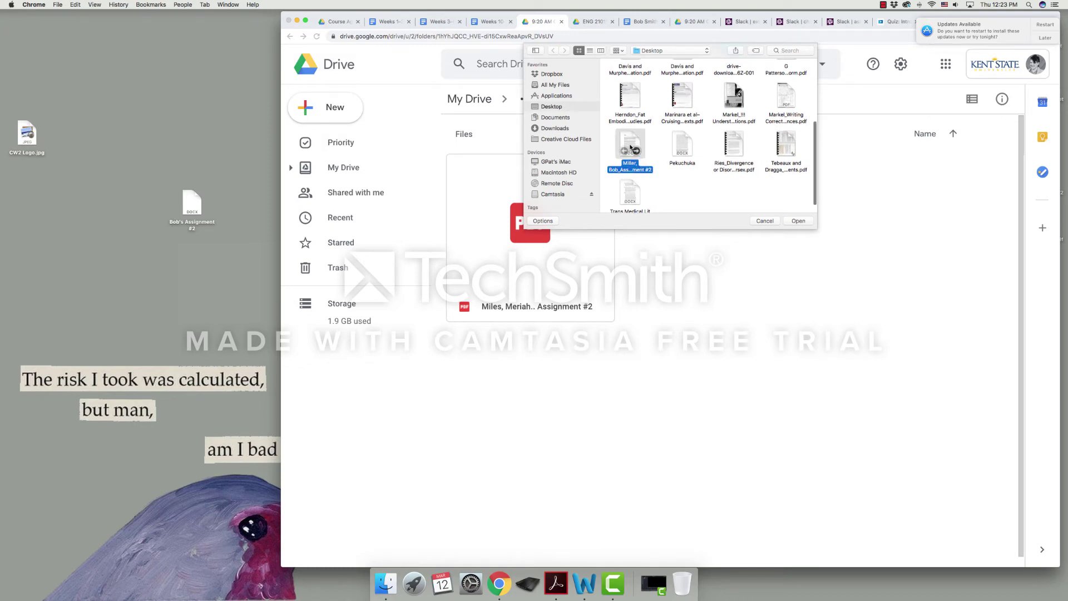
click(796, 222)
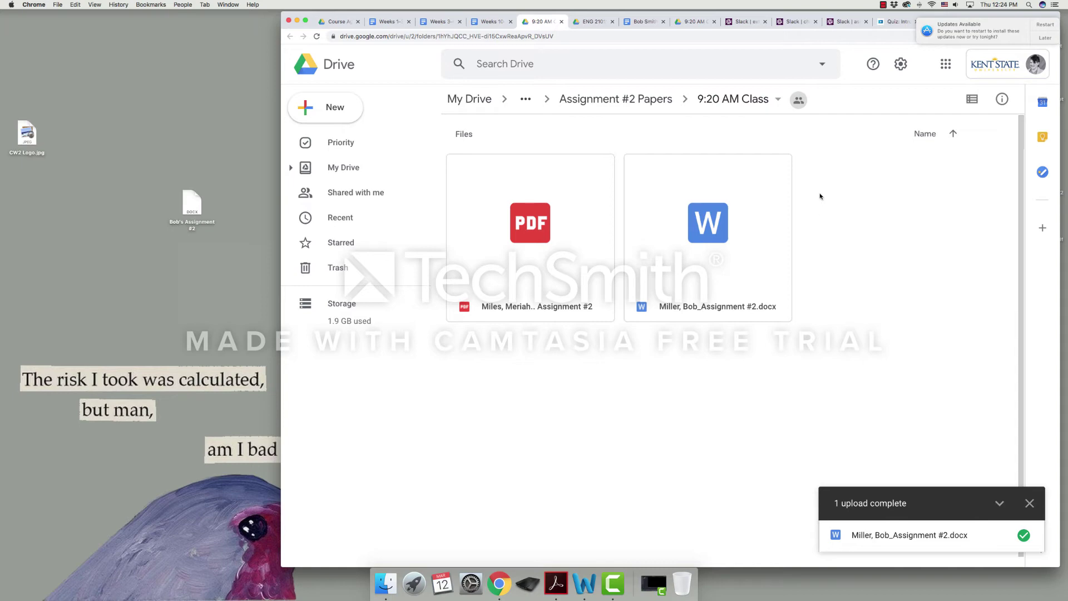
Open the Bob Smith Google Doc and zoom the page out two steps
click(635, 28)
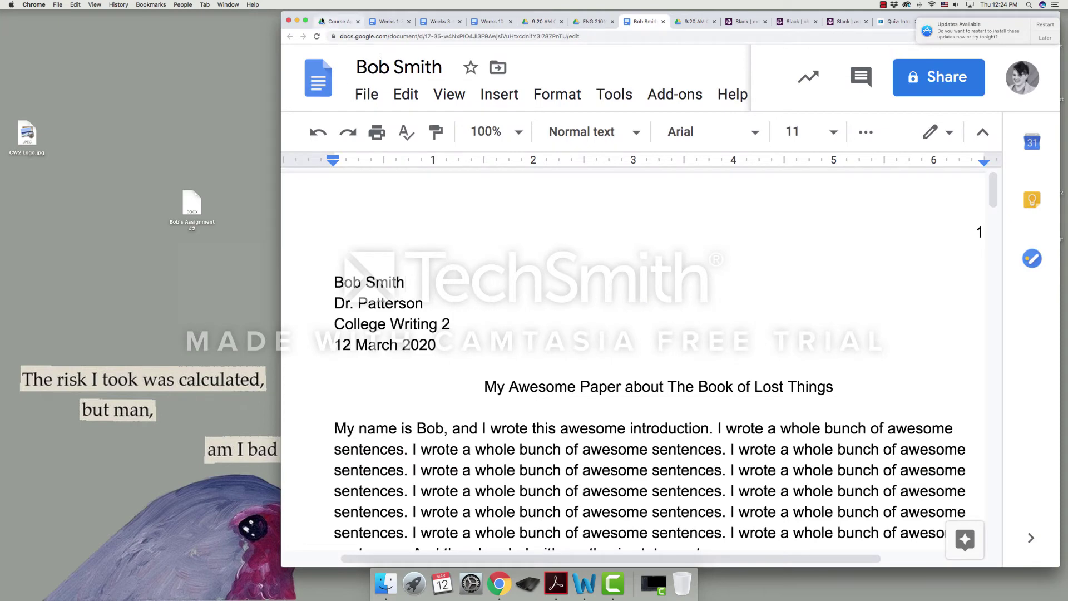
key(super+minus)
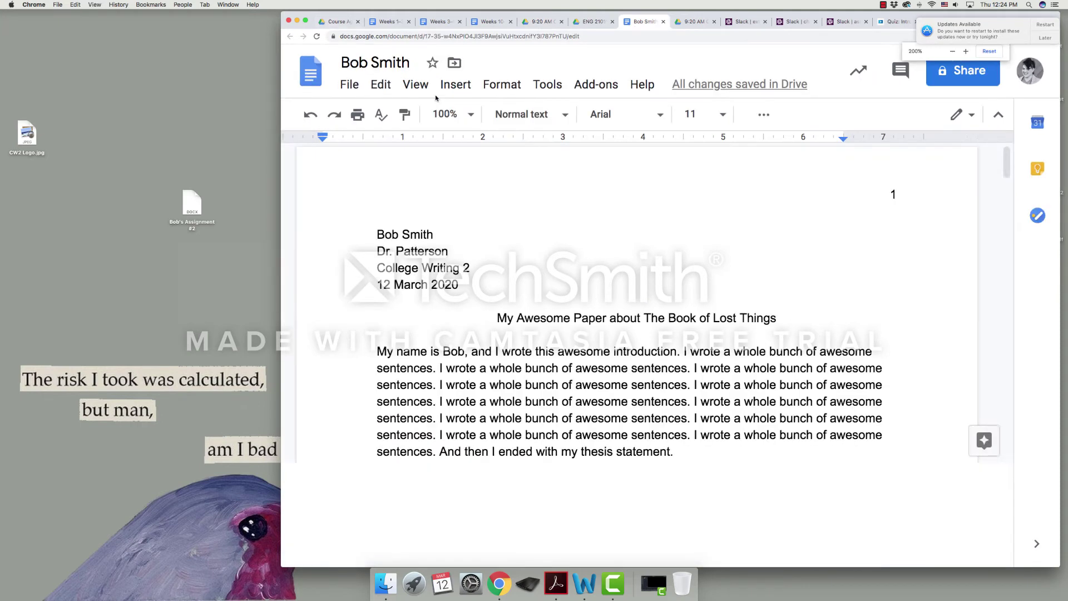
key(super+minus)
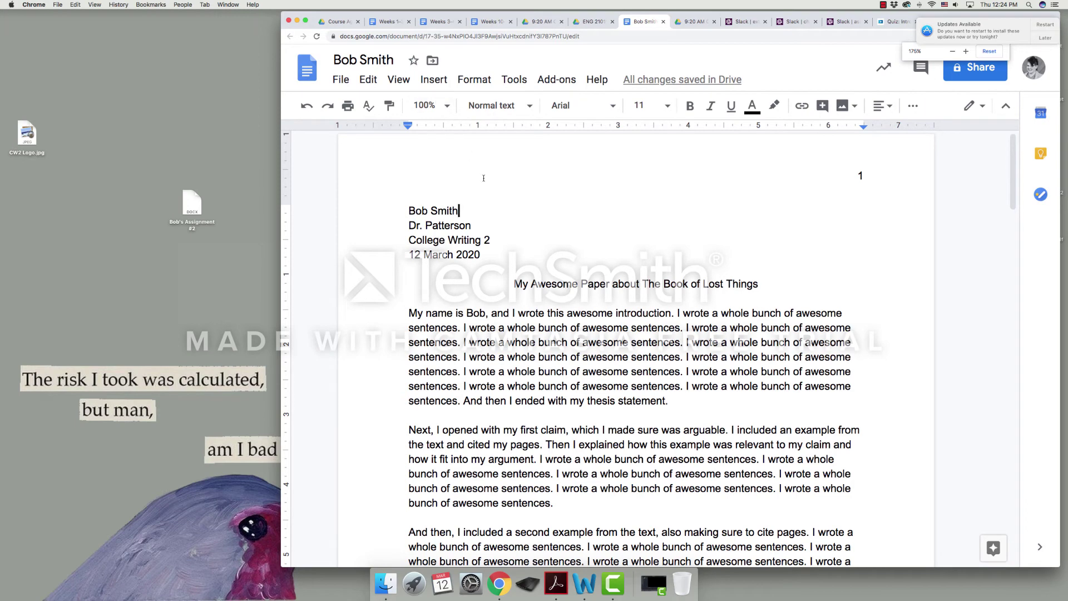
scroll(600, 207, down, 1)
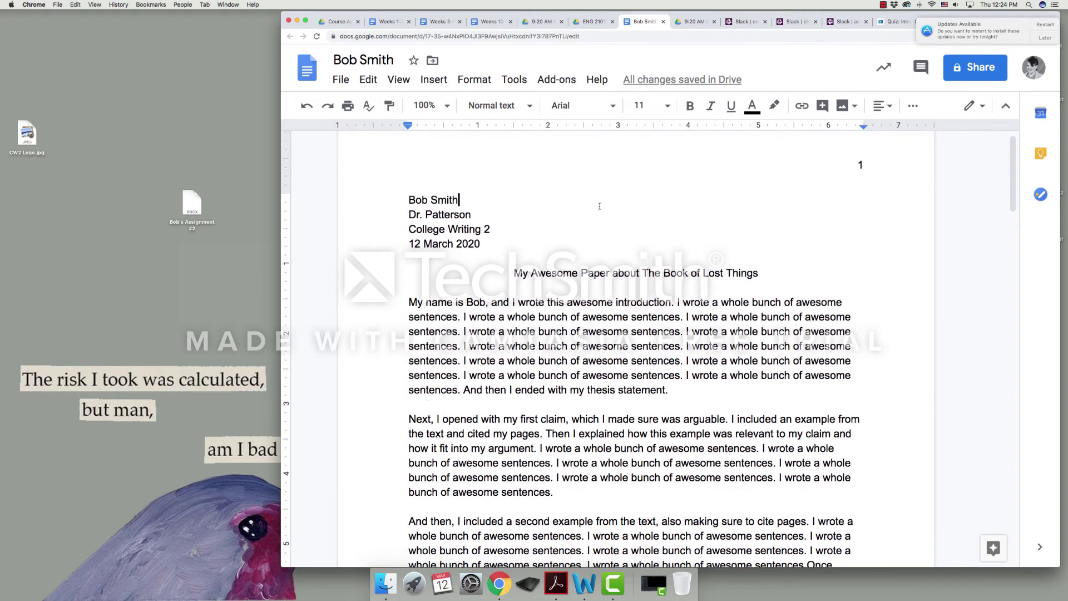
click(378, 60)
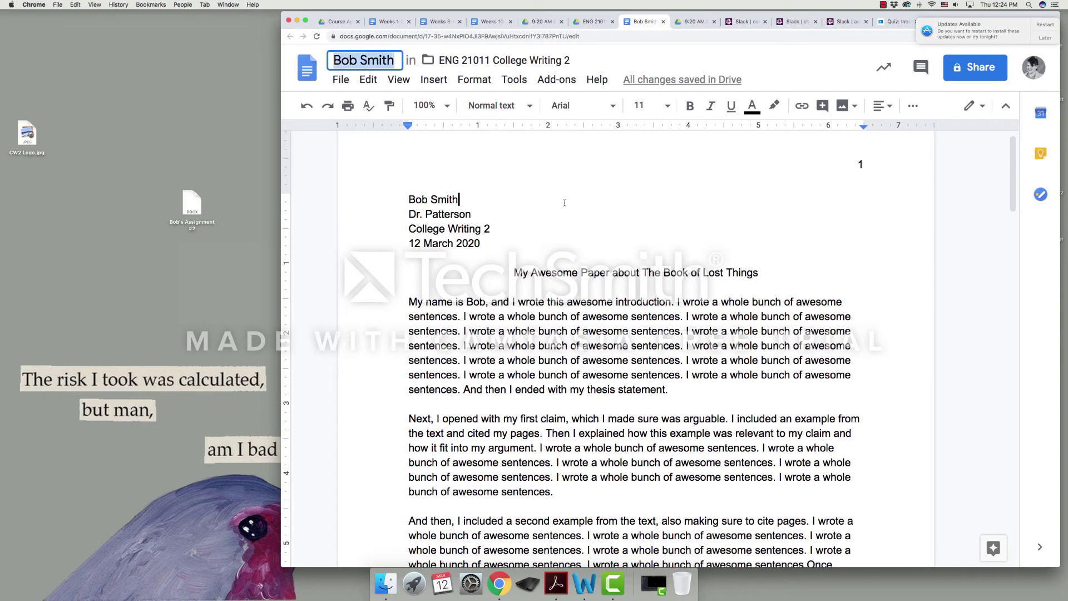
click(608, 219)
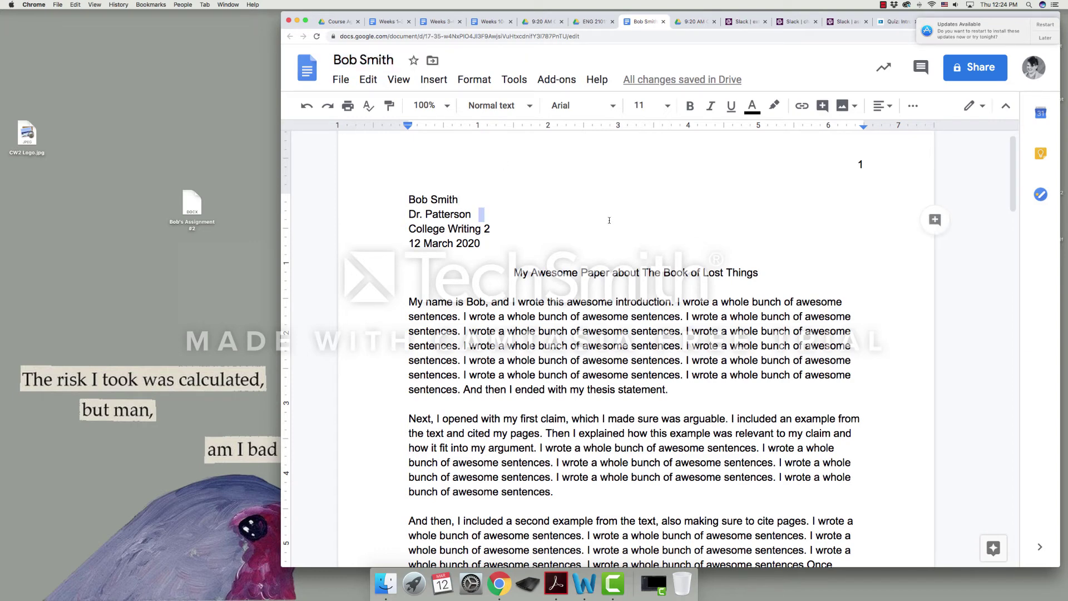
Scroll through the paper and select its entire text
scroll(610, 221, down, 1)
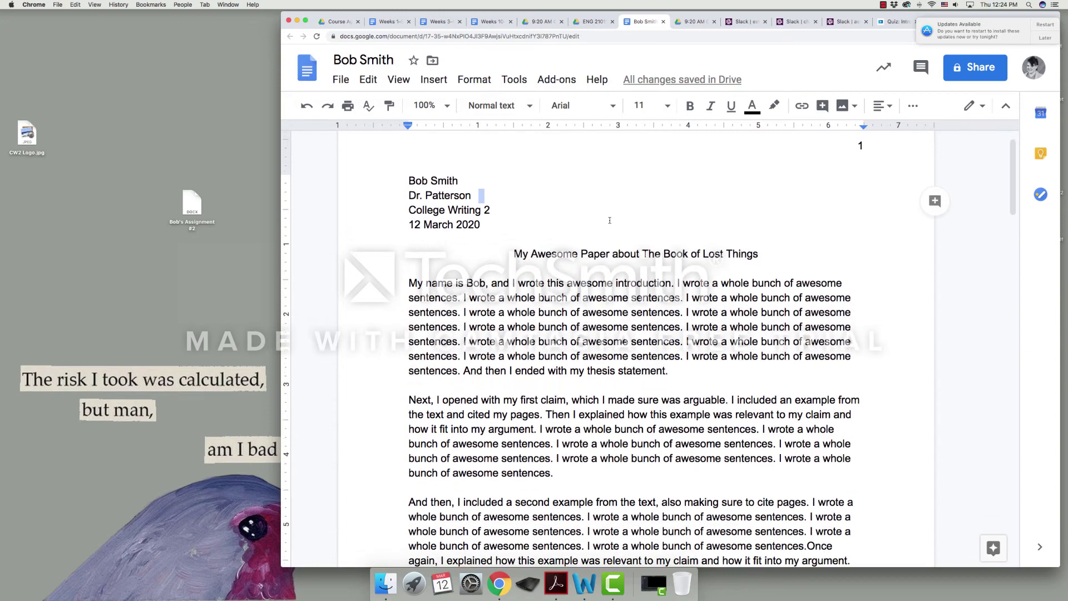
scroll(610, 220, down, 1)
scroll(610, 220, up, 2)
scroll(610, 220, down, 2)
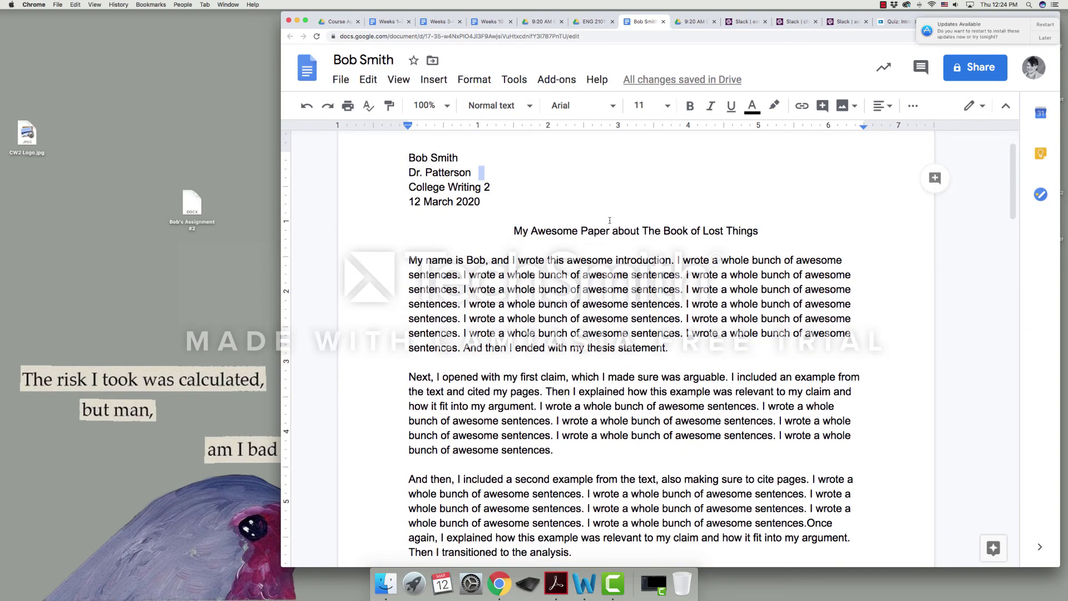
scroll(610, 220, up, 1)
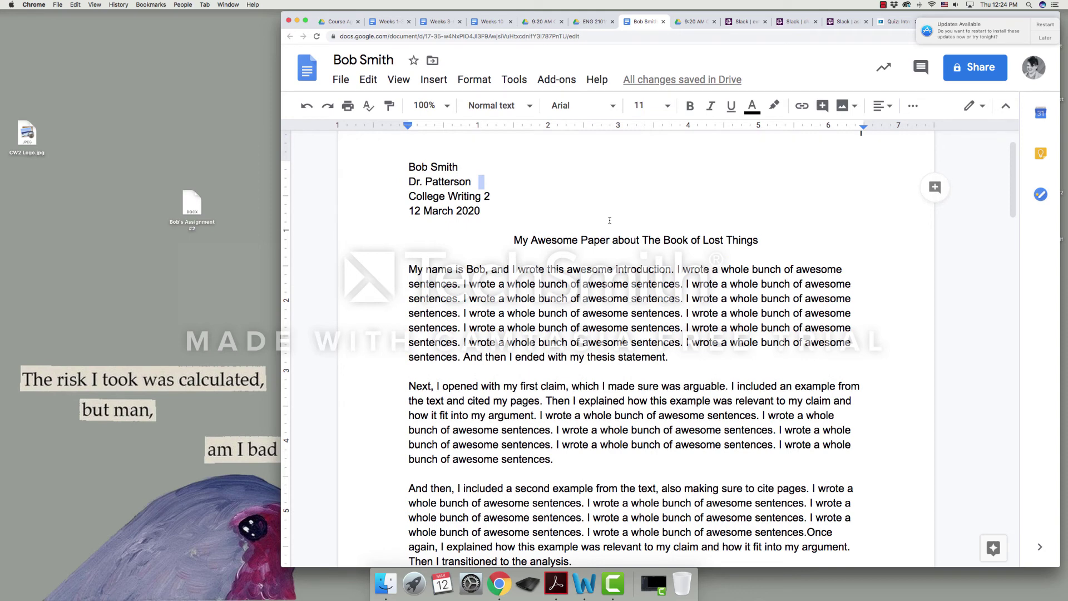
key(cmd+a)
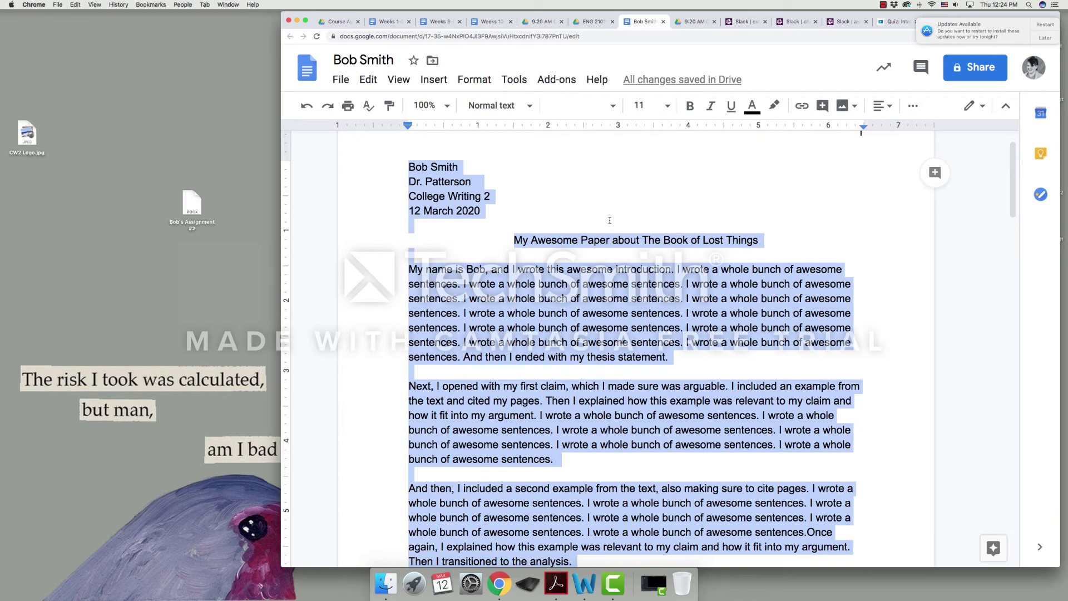
Create a new blank Google Doc in the 9:20 AM Class folder, confirming the shared-folder prompt
click(544, 25)
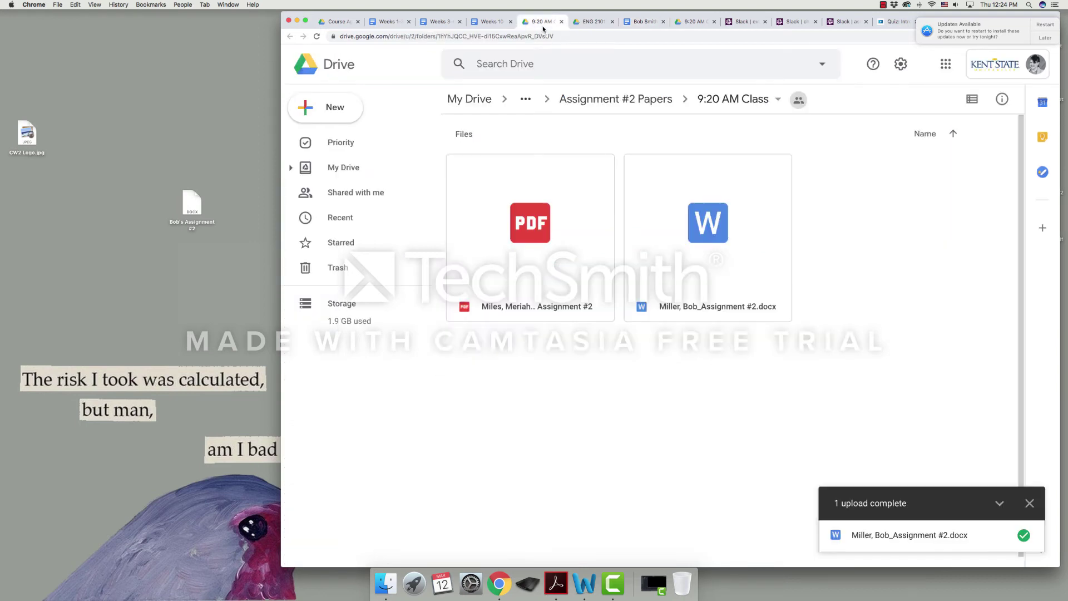
click(333, 114)
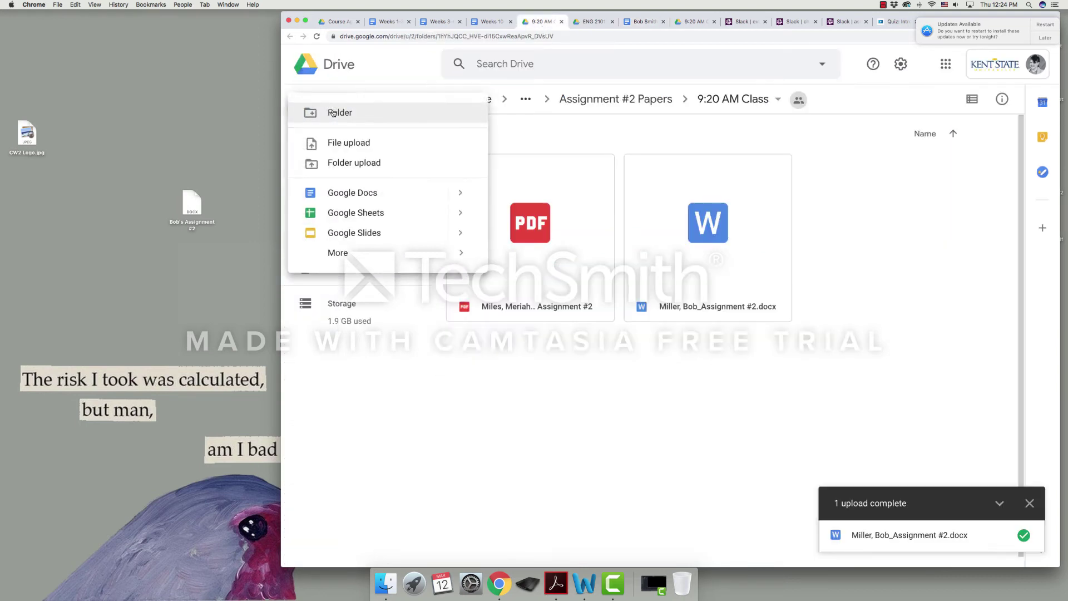
click(338, 192)
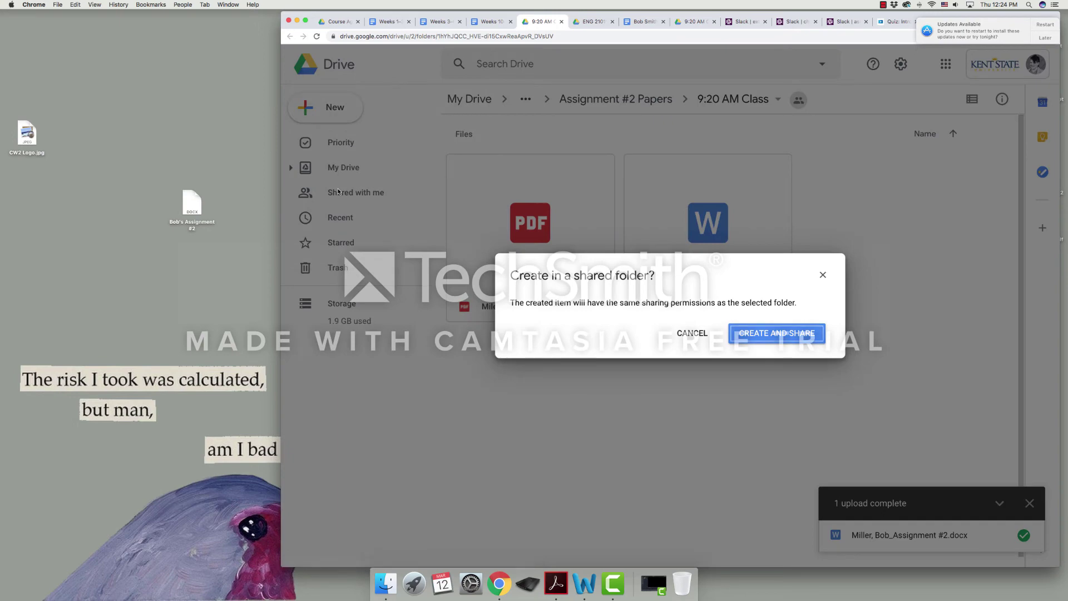
click(761, 339)
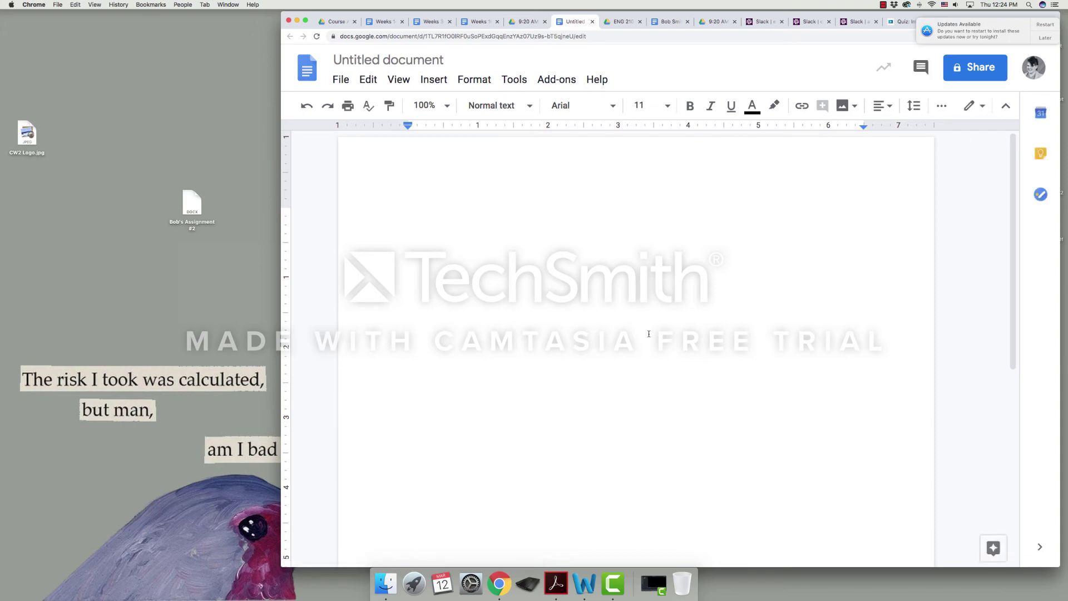
Paste Bob's copied paper into the blank document
key(super+v)
scroll(649, 334, up, 15)
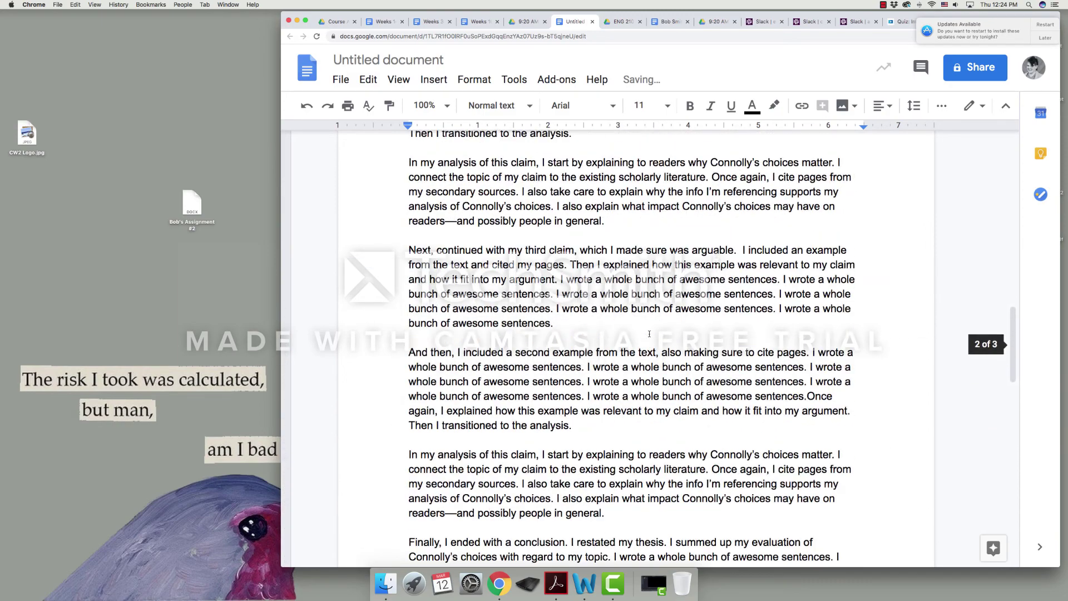
scroll(649, 334, up, 10)
scroll(649, 334, up, 3)
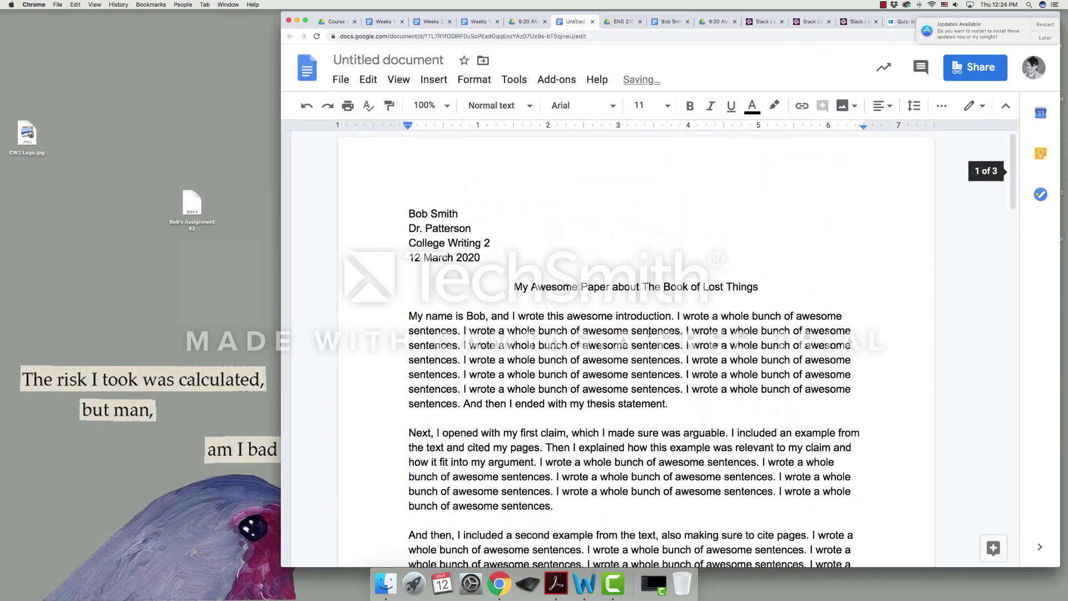
Rename the document from 'Bob Smith' to 'Smith, Bob_Assignment 2'
click(390, 60)
text(Bob Smith)
click(389, 59)
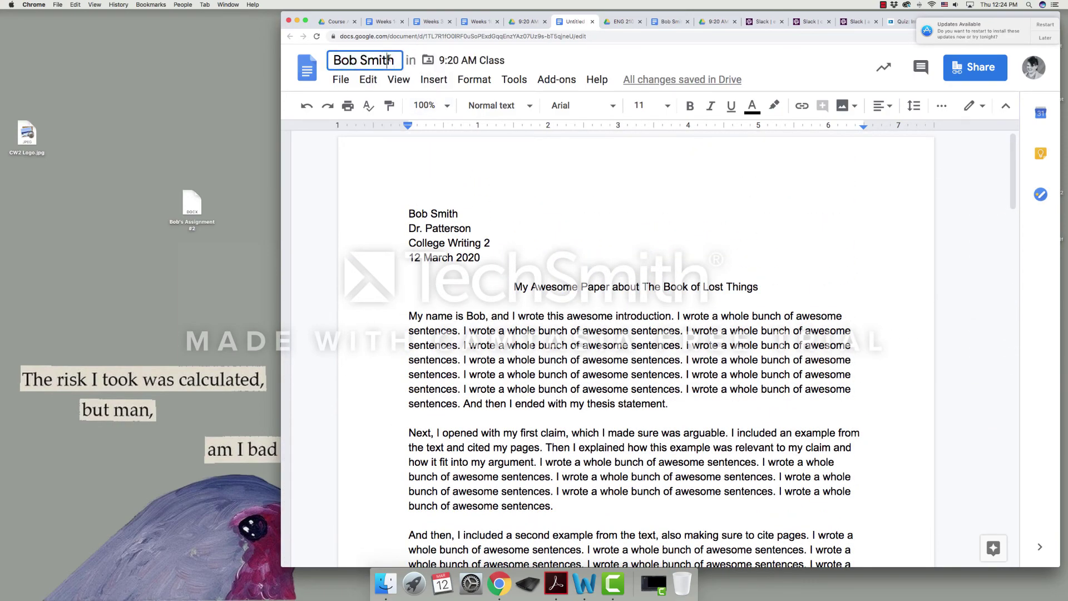
drag(394, 60, 335, 61)
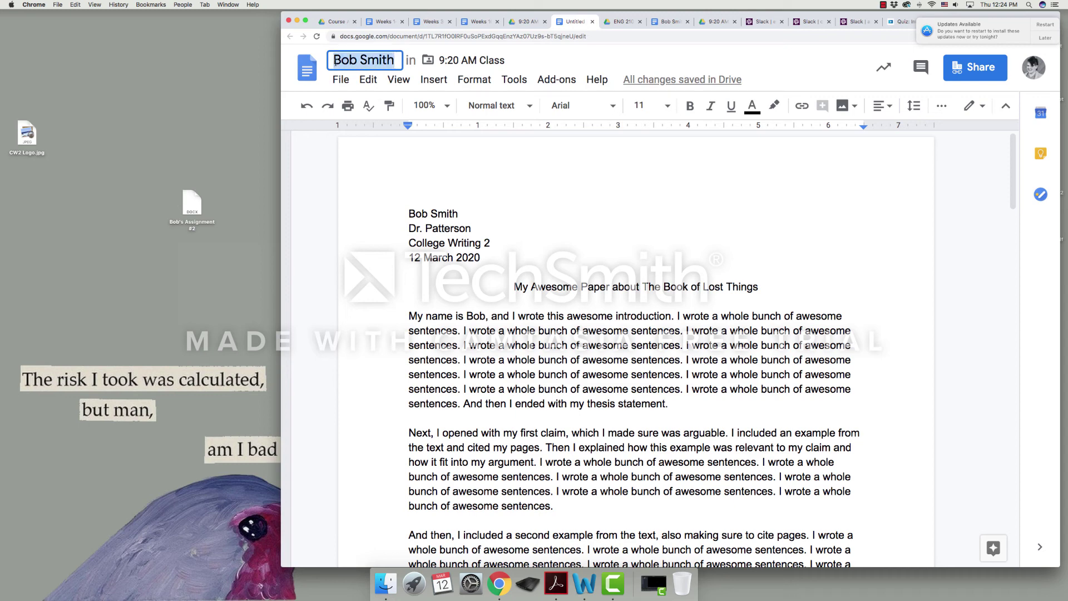
text(Smith, Bob)
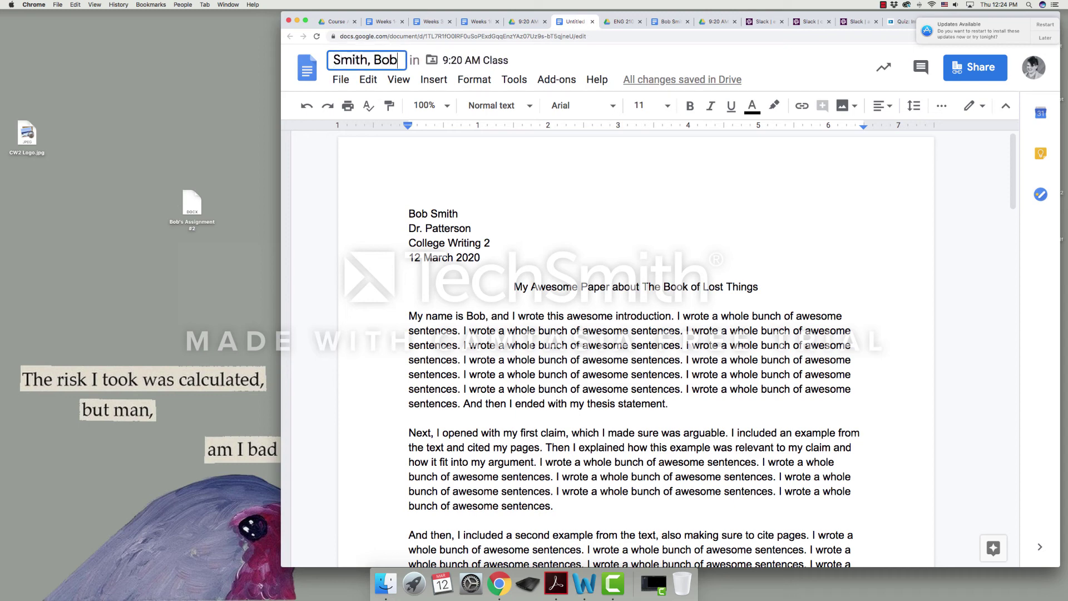
text(_Assignment)
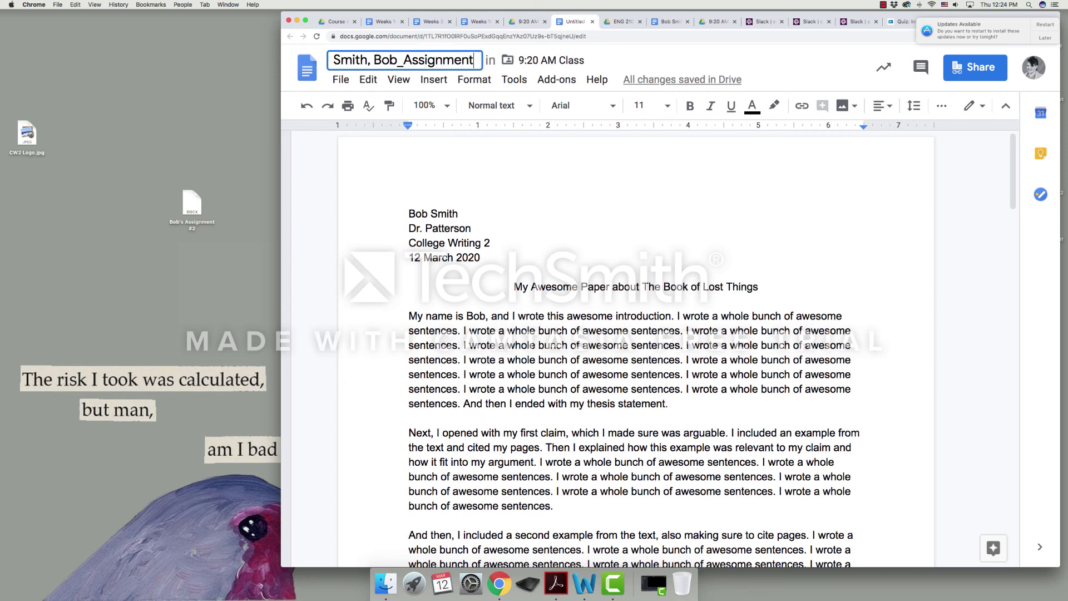
text( 2)
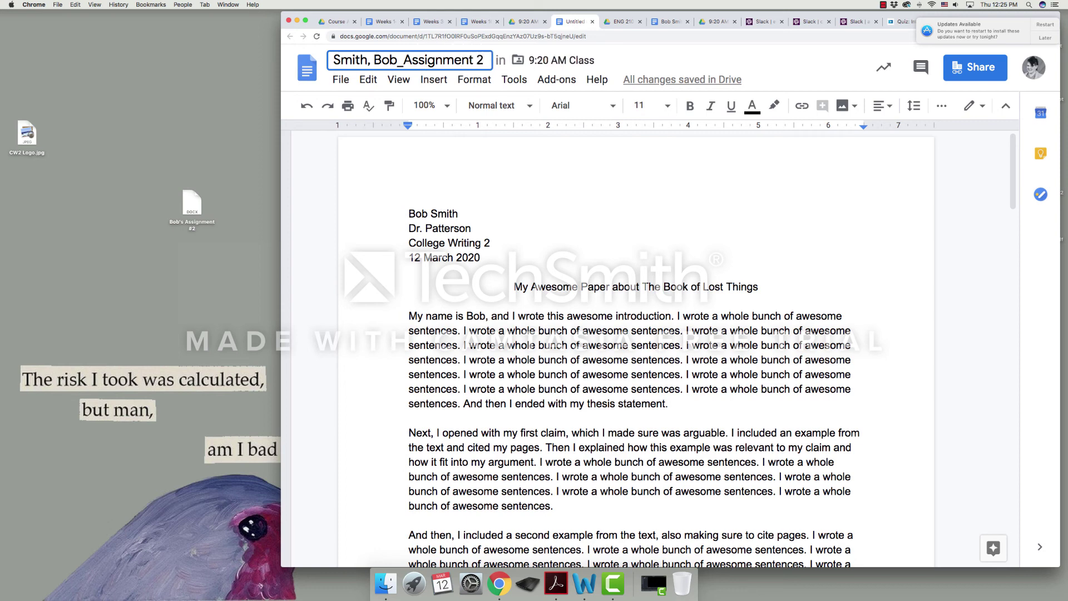
key(Return)
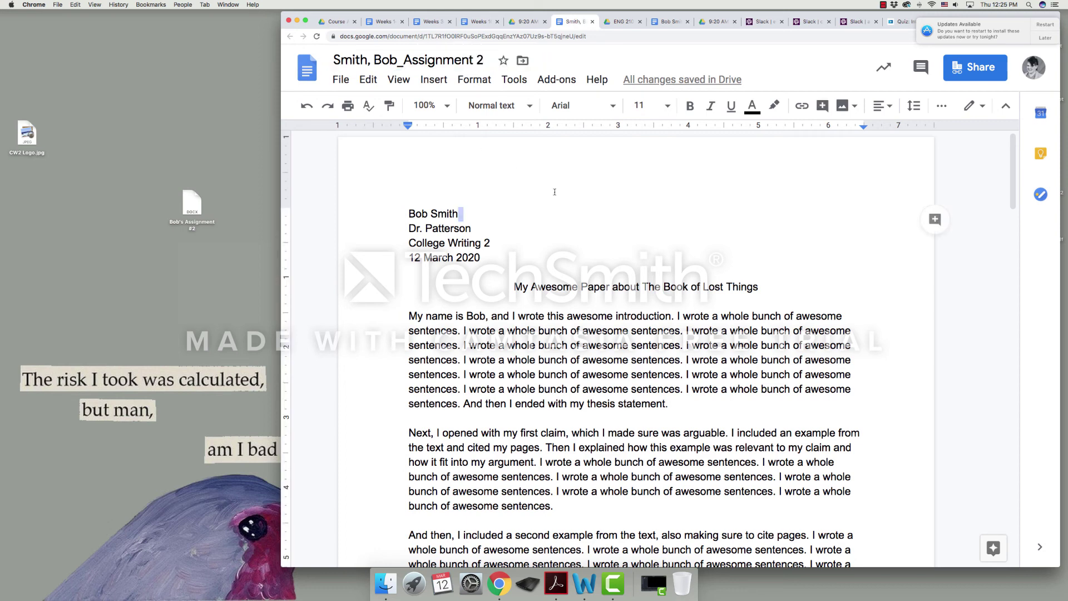
Refresh the 9:20 AM Class folder to list Smith, Bob_Assignment 2, then shift the browser left
click(521, 22)
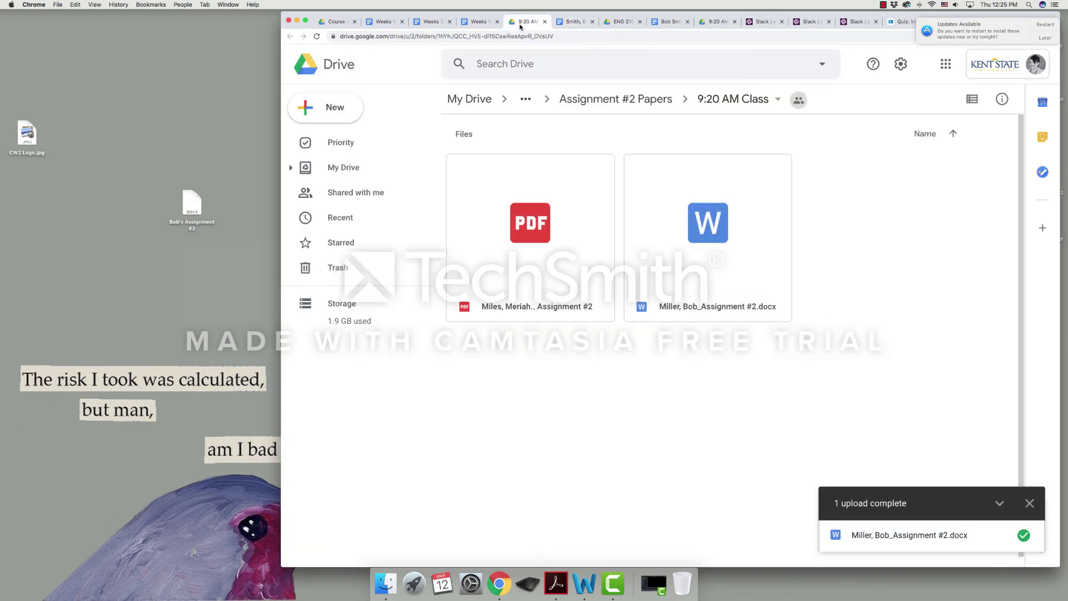
click(317, 37)
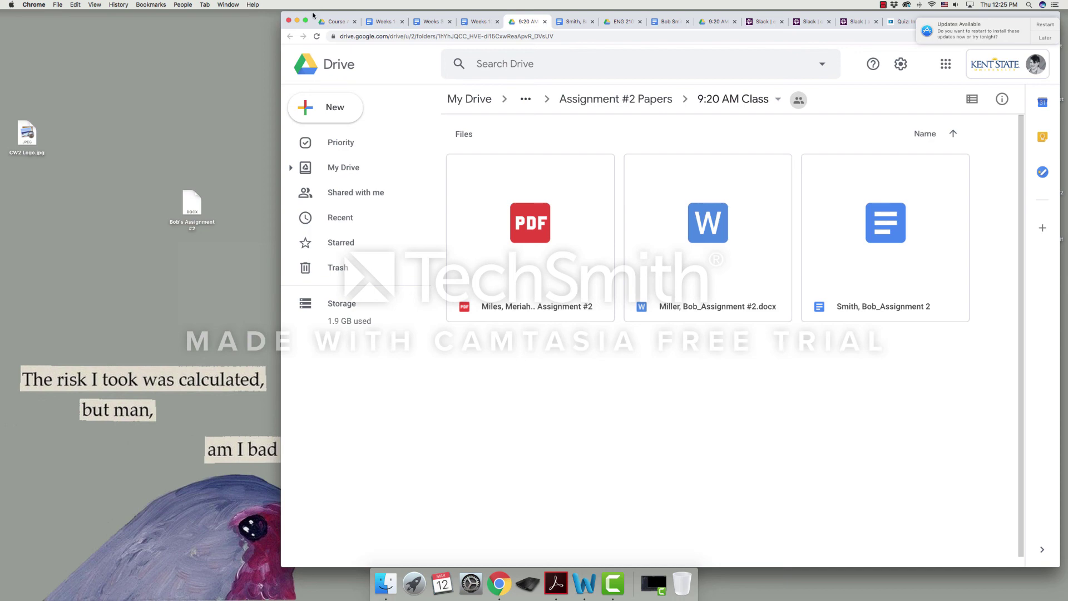
drag(313, 15, 127, 12)
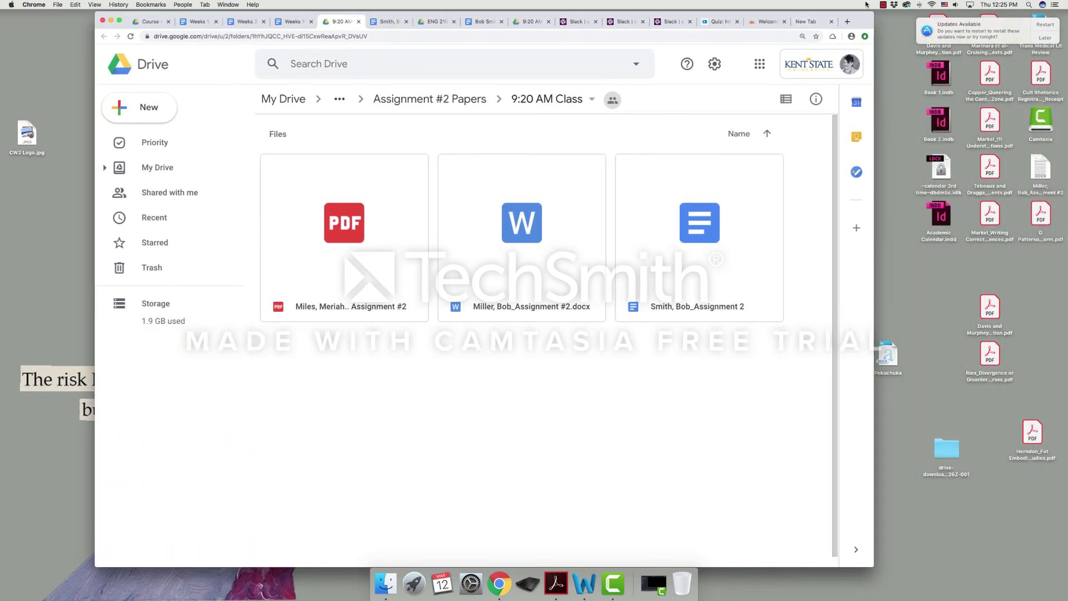